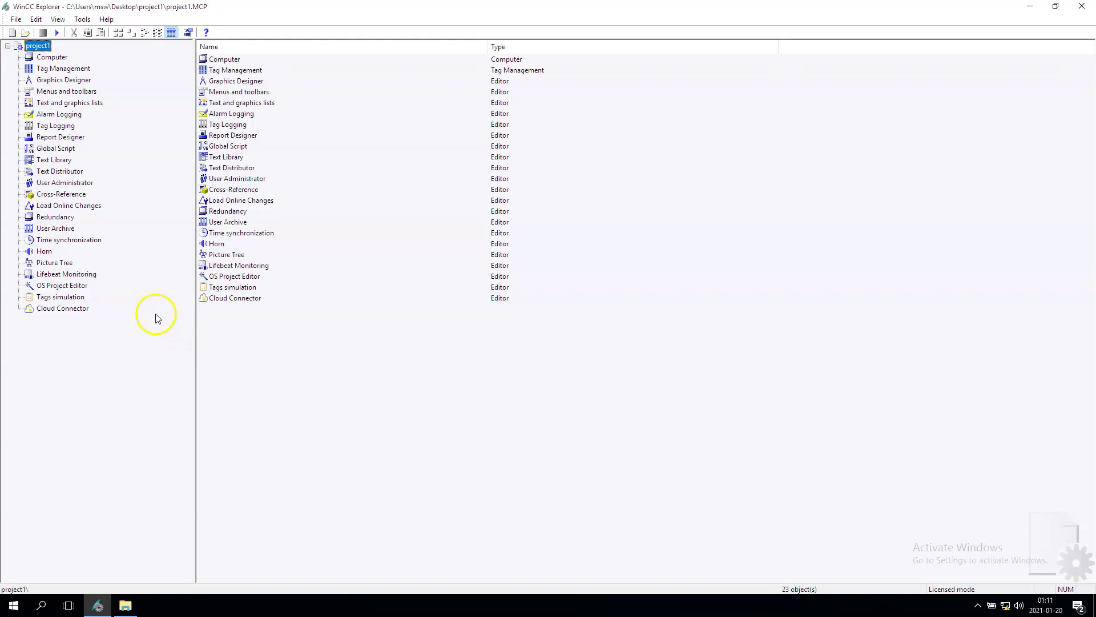
# Create picture NewPdl0.Pdl under project1's Graphics Designer and open it for editing.
pyautogui.click(53, 80)
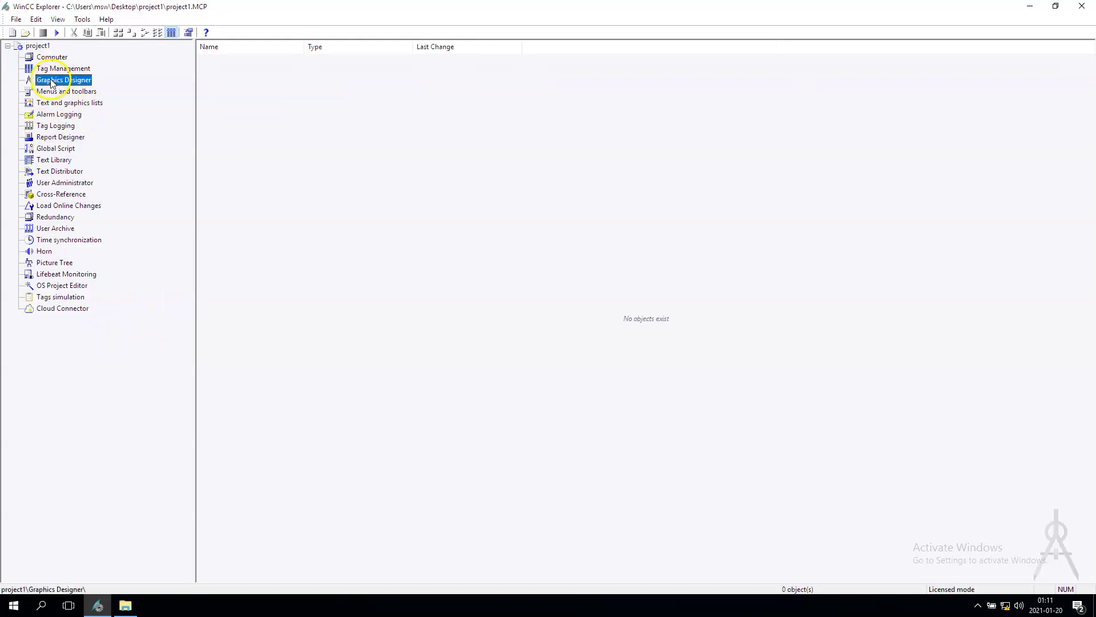
pyautogui.rightClick(288, 108)
pyautogui.click(358, 123)
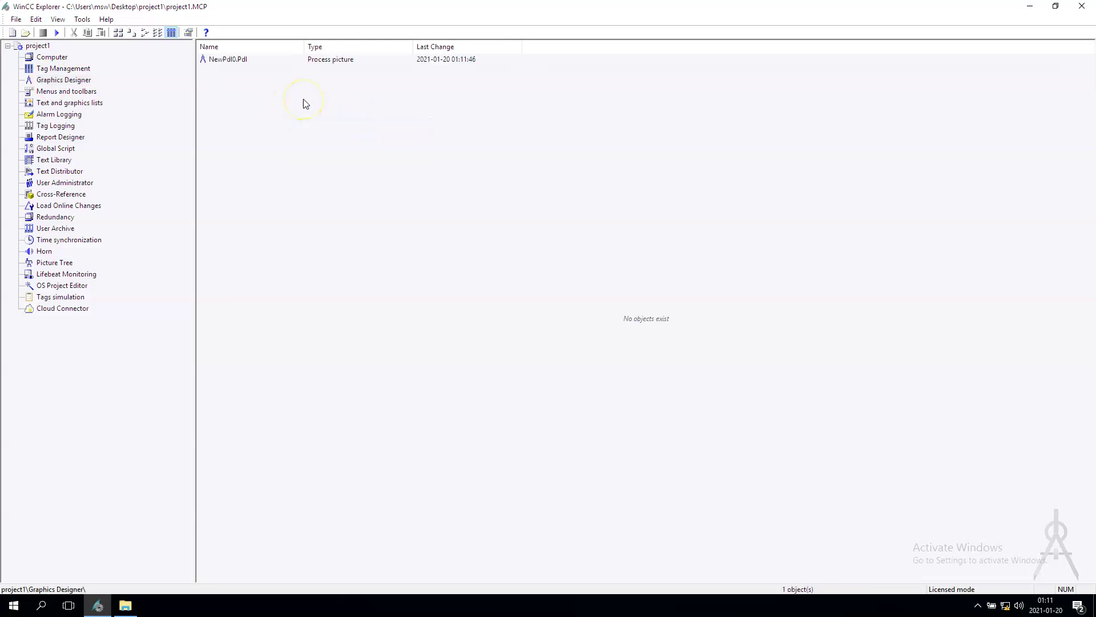
pyautogui.click(241, 59)
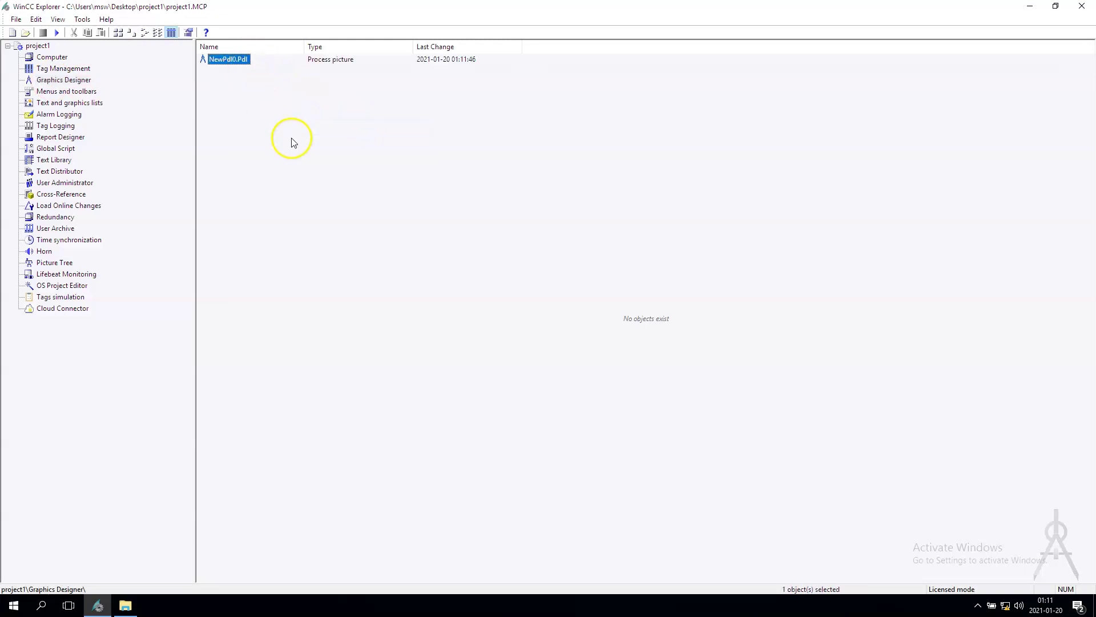
pyautogui.doubleClick(225, 60)
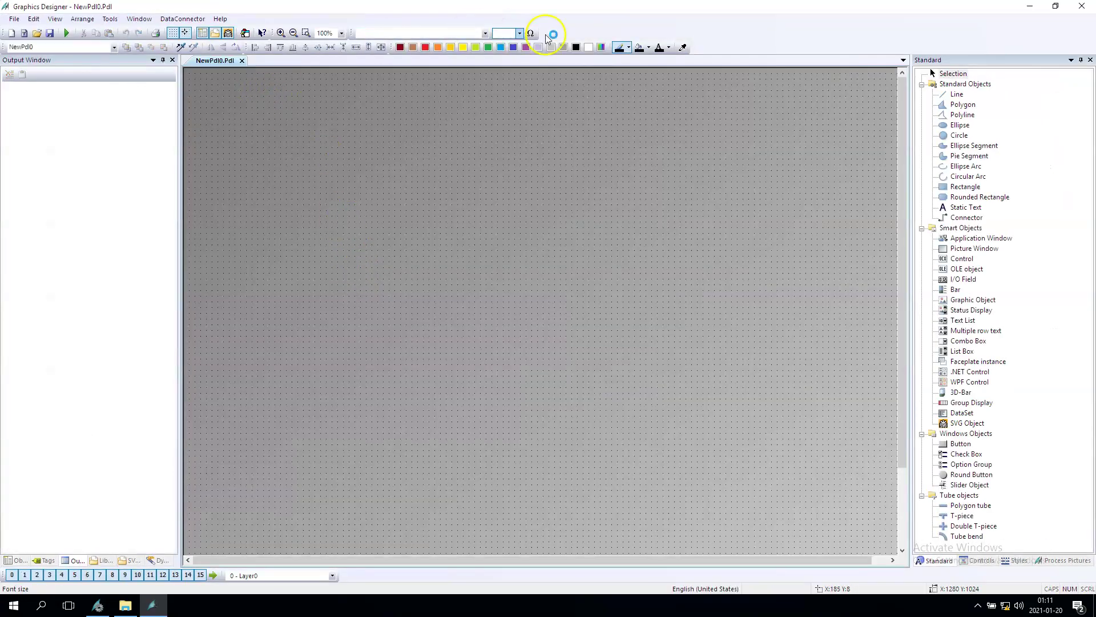
# Toggle Global Color Scheme under Effects, give NewPdl0 a green background, and save it.
pyautogui.click(16, 561)
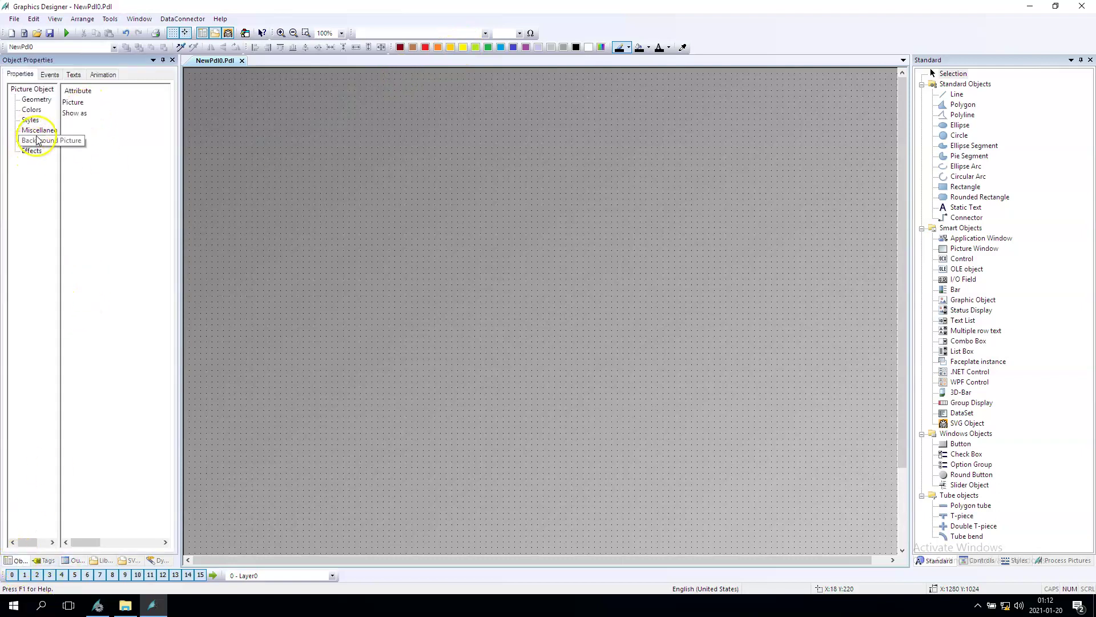
pyautogui.click(75, 116)
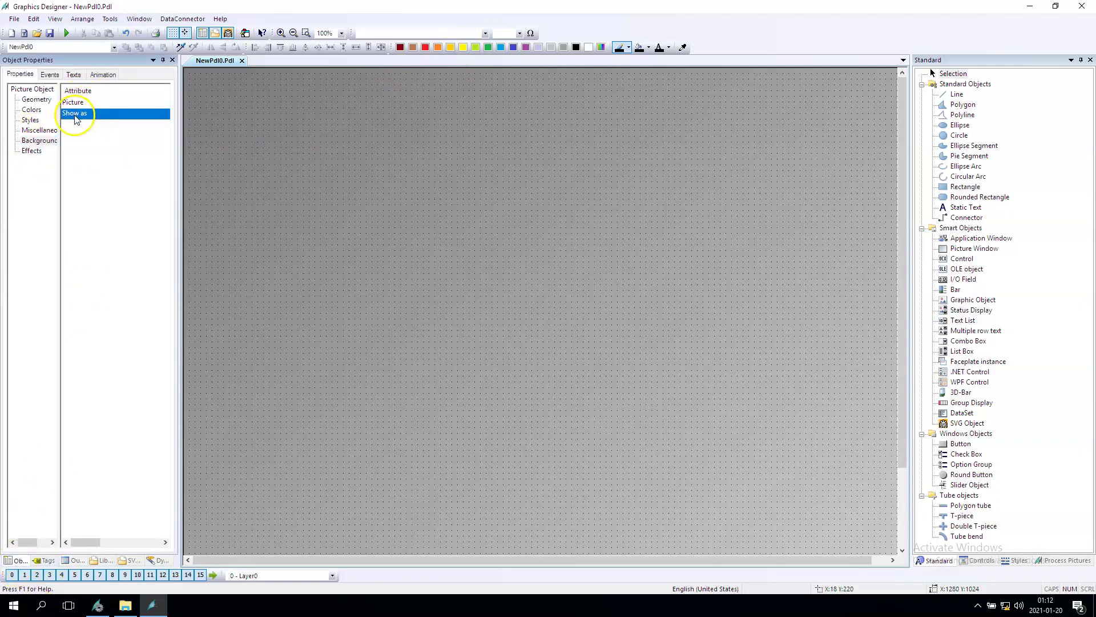
pyautogui.click(26, 151)
pyautogui.doubleClick(82, 103)
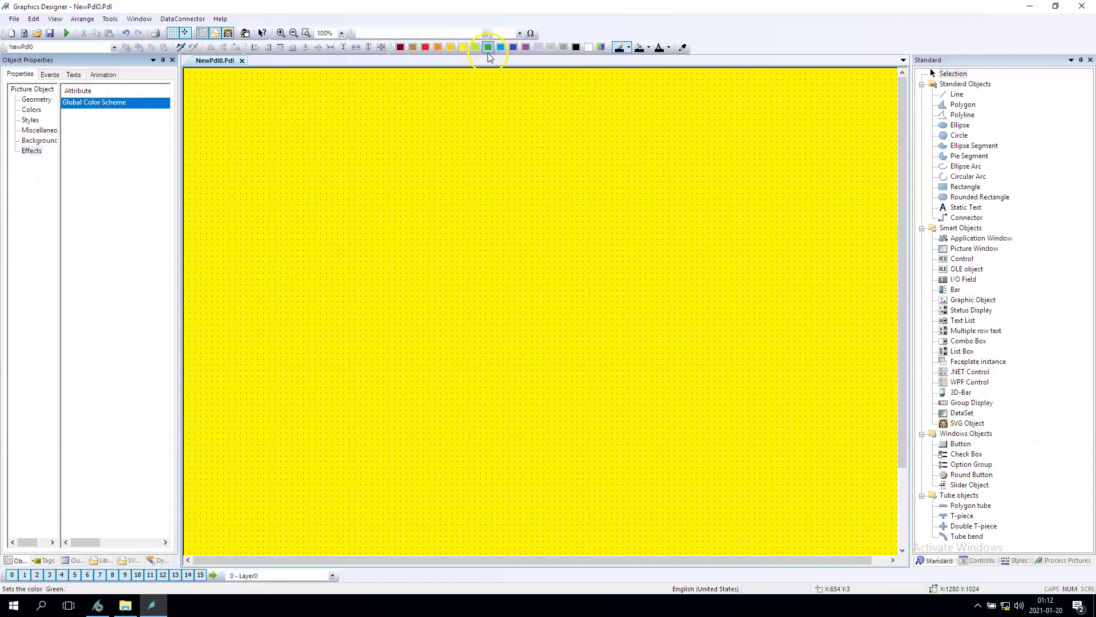
pyautogui.click(488, 47)
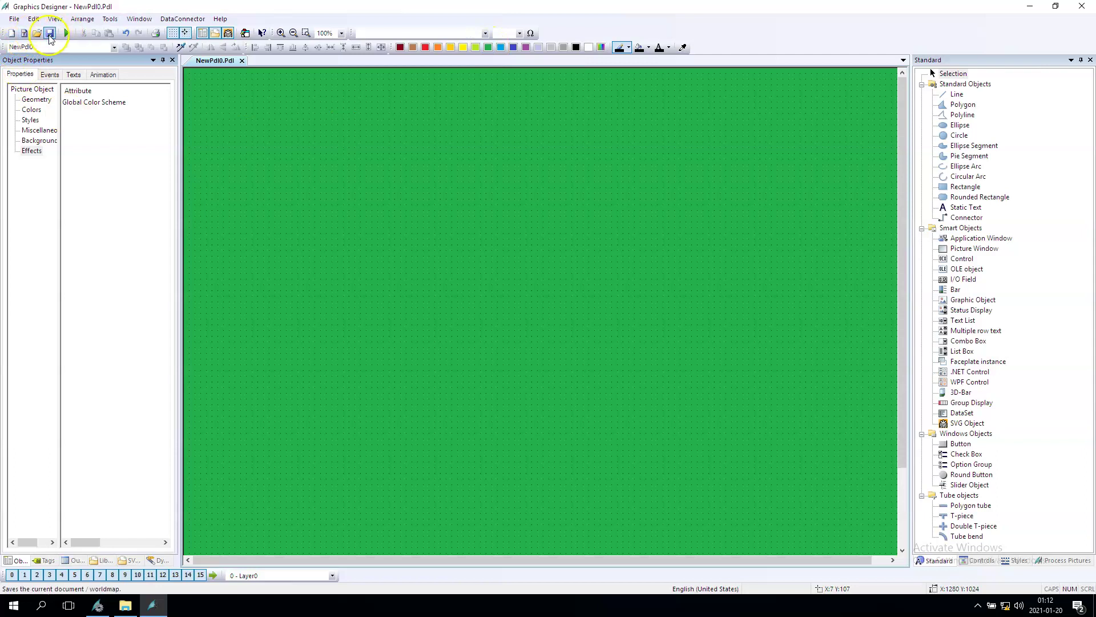
pyautogui.click(1082, 6)
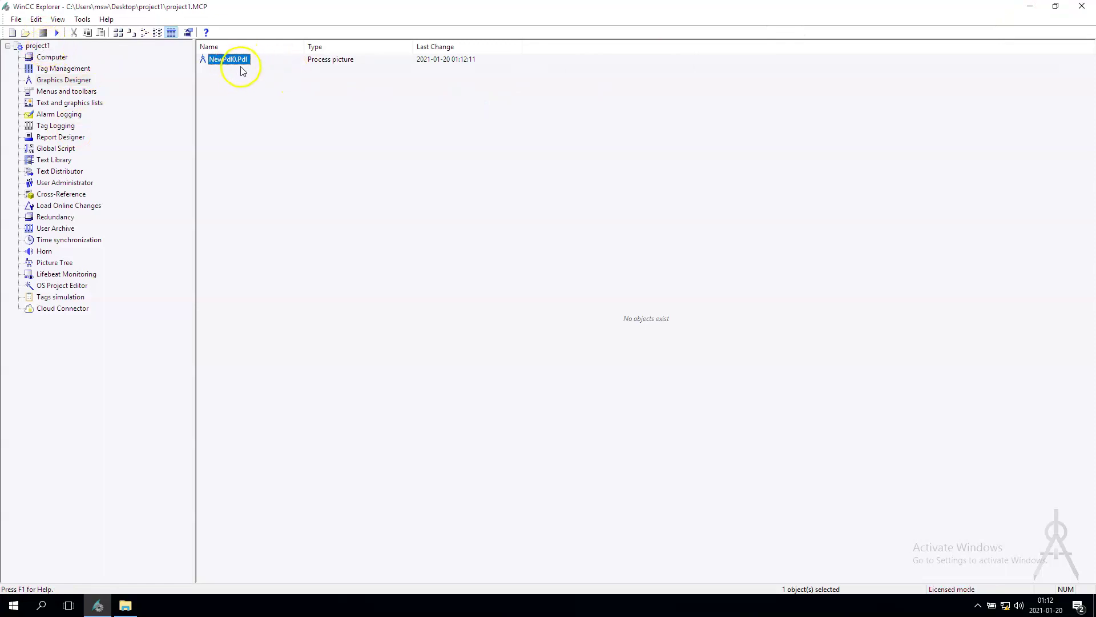
# Open project2 from File > Recent File and list its Graphics Designer pictures.
pyautogui.click(16, 19)
pyautogui.moveTo(38, 128)
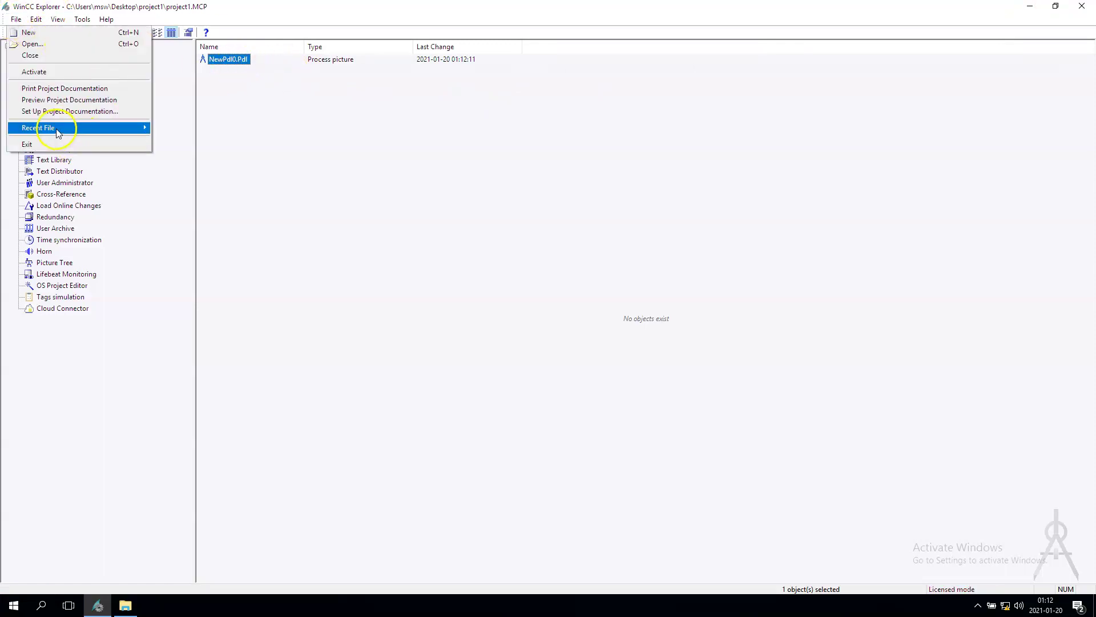
pyautogui.click(284, 139)
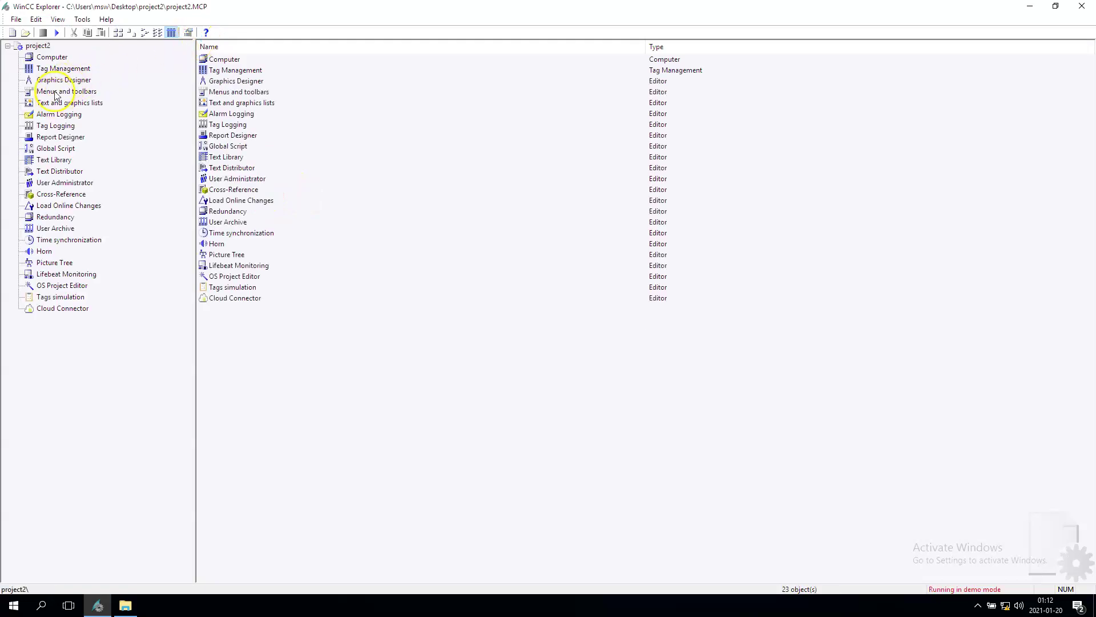
pyautogui.click(59, 81)
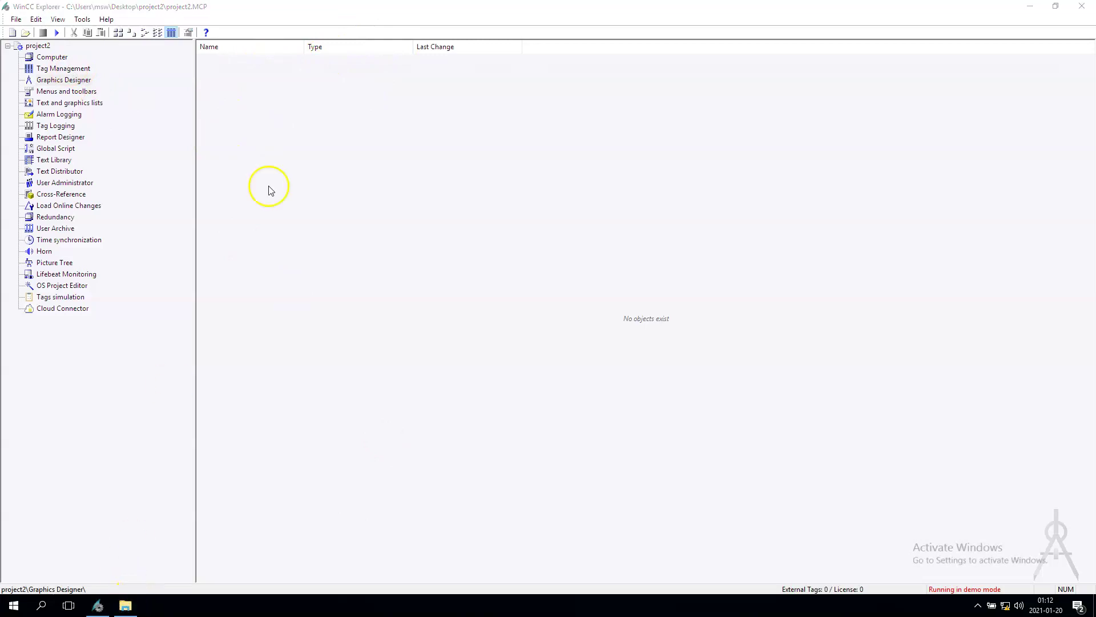
# Browse to Desktop\project1\GraCS and copy NewPdl0.Pdl.
pyautogui.click(127, 605)
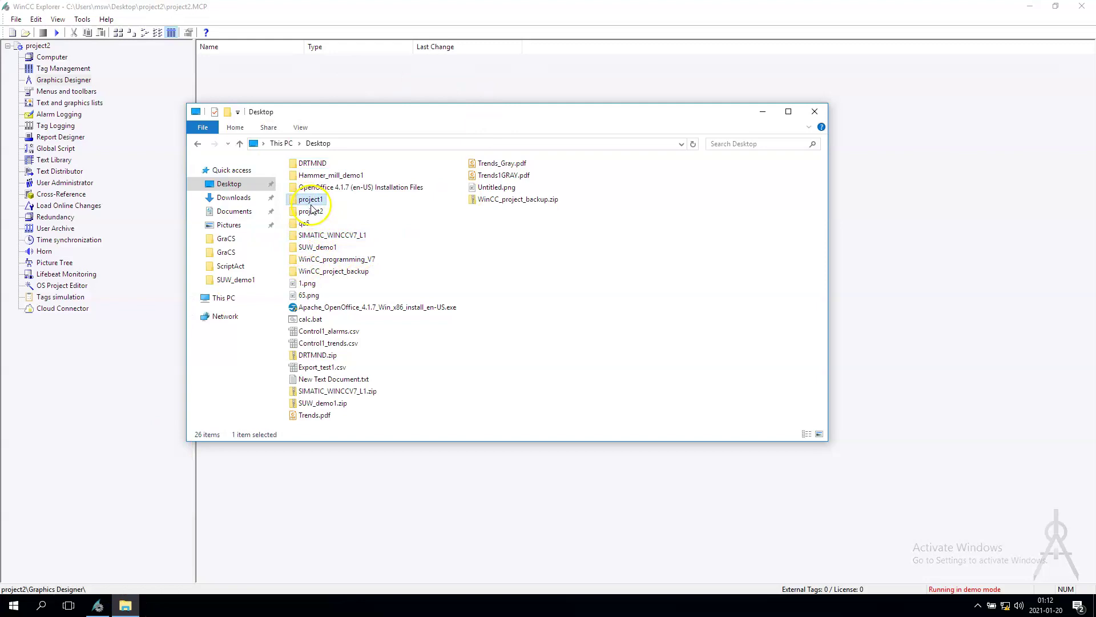
pyautogui.doubleClick(311, 199)
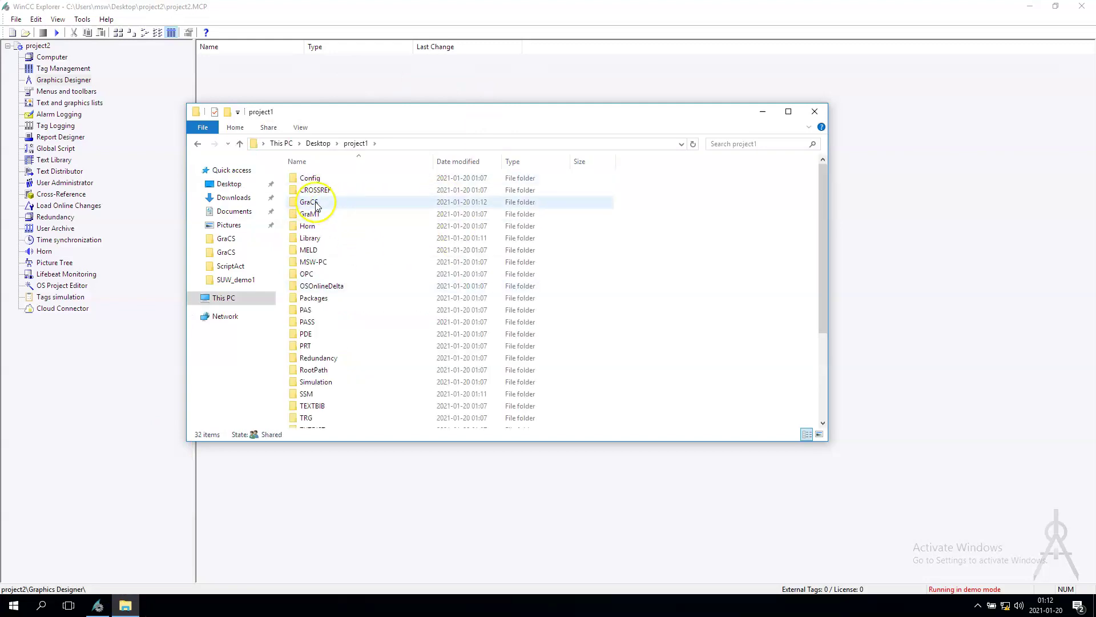
pyautogui.moveTo(309, 203)
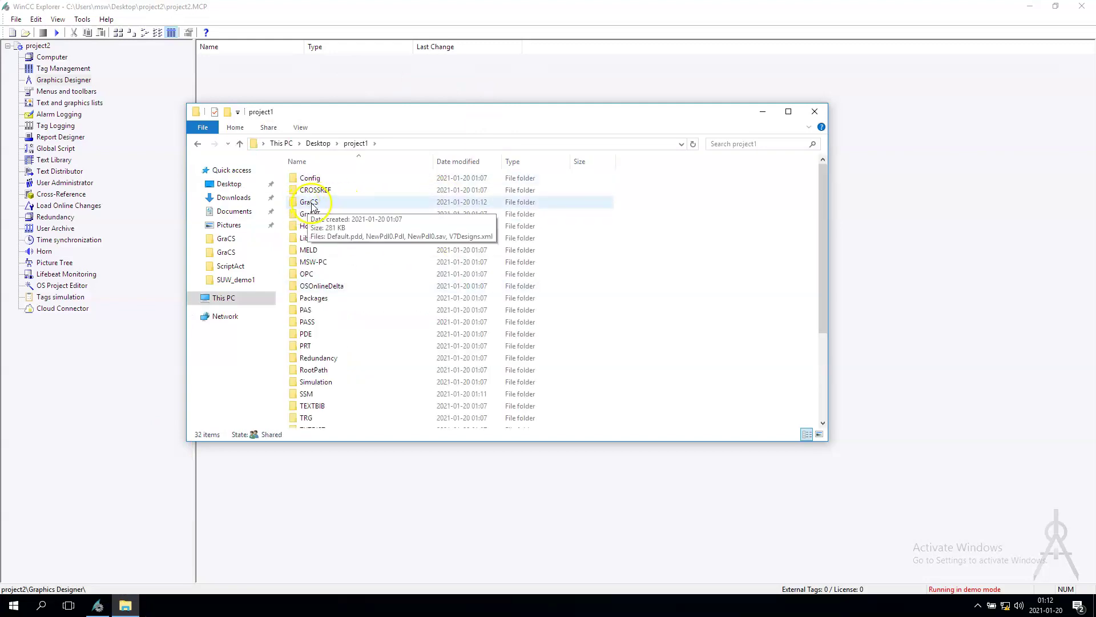
pyautogui.doubleClick(315, 204)
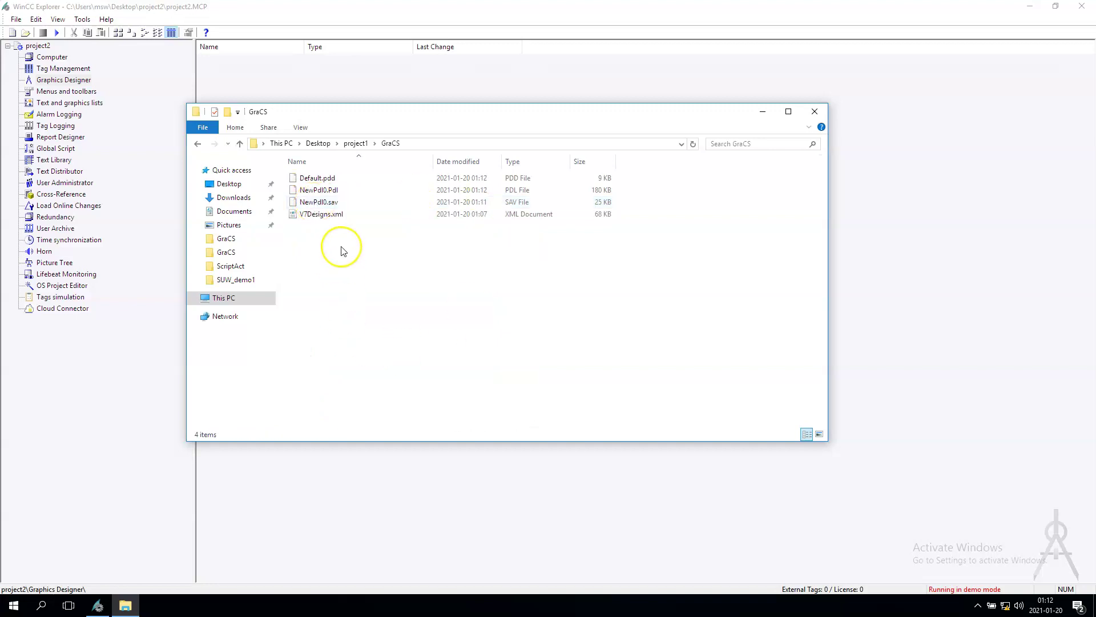
pyautogui.click(306, 192)
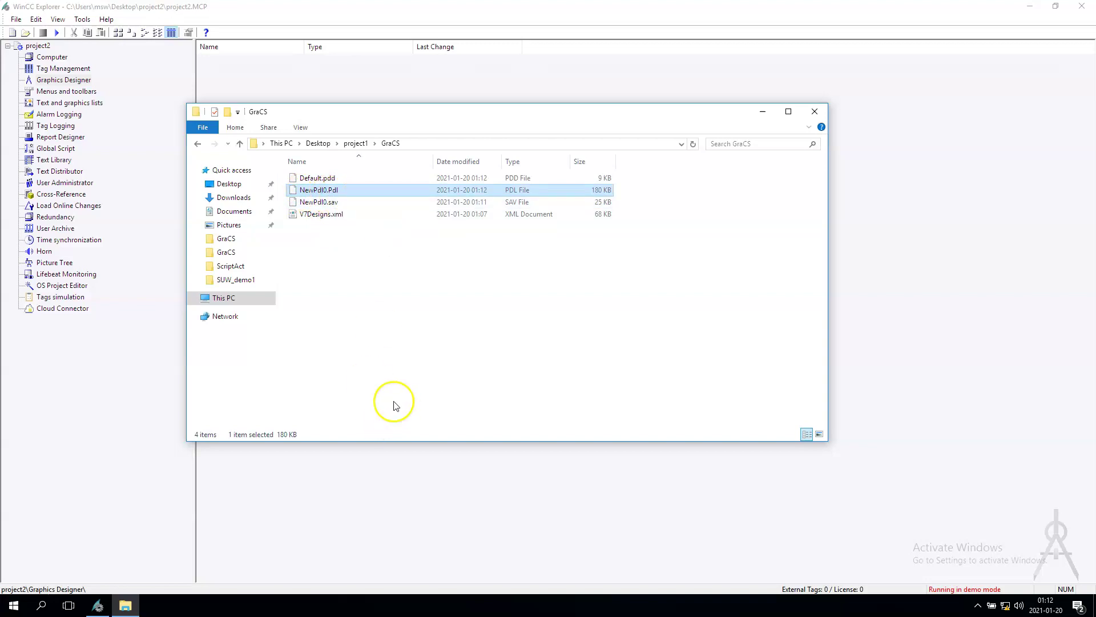
# Go to Desktop\project2\GraCS and paste NewPdl0.Pdl there.
pyautogui.click(356, 143)
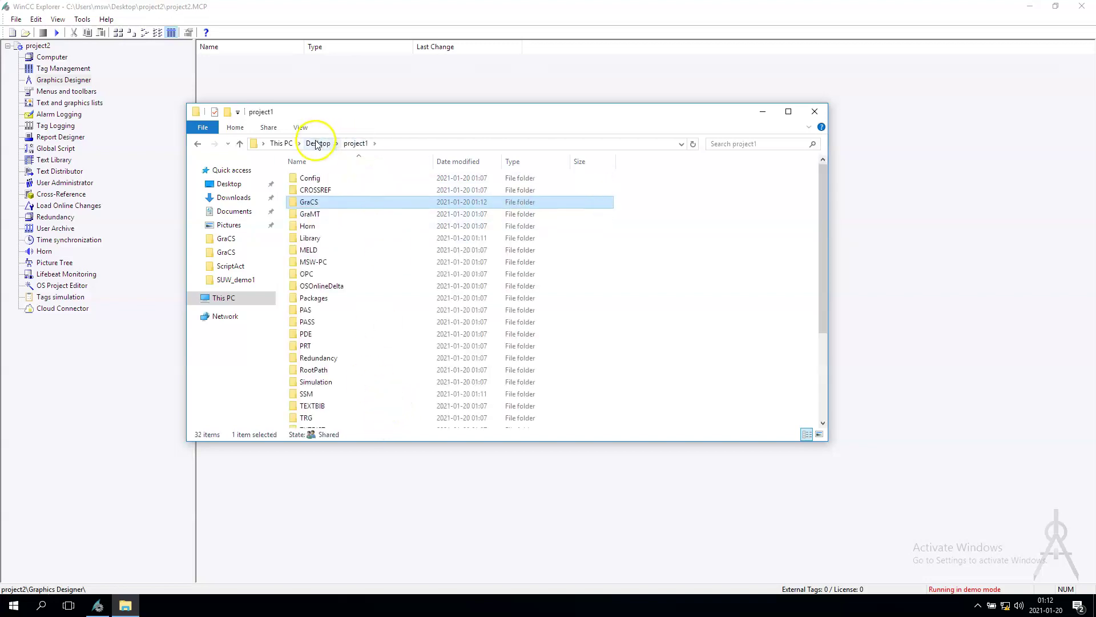
pyautogui.click(316, 144)
pyautogui.doubleClick(310, 206)
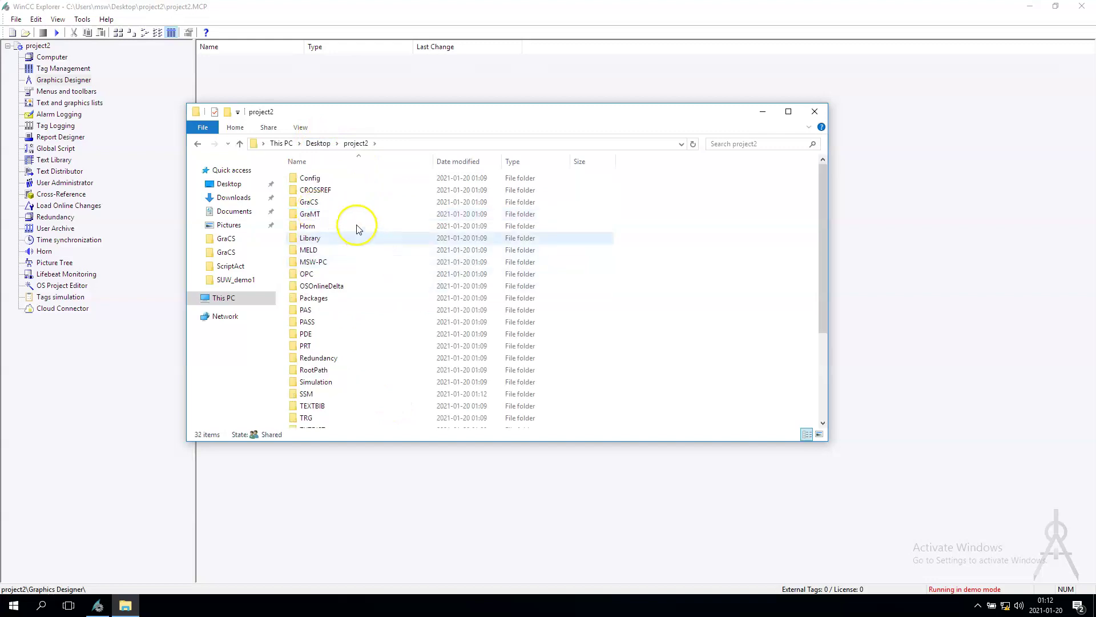
pyautogui.doubleClick(329, 201)
pyautogui.press('Down')
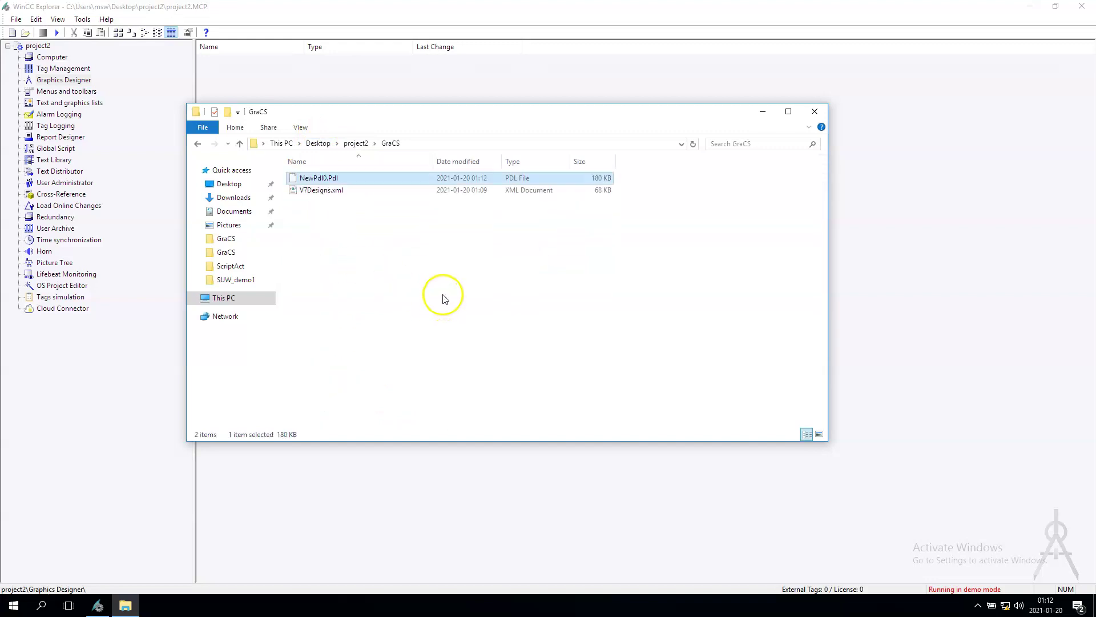
pyautogui.click(447, 301)
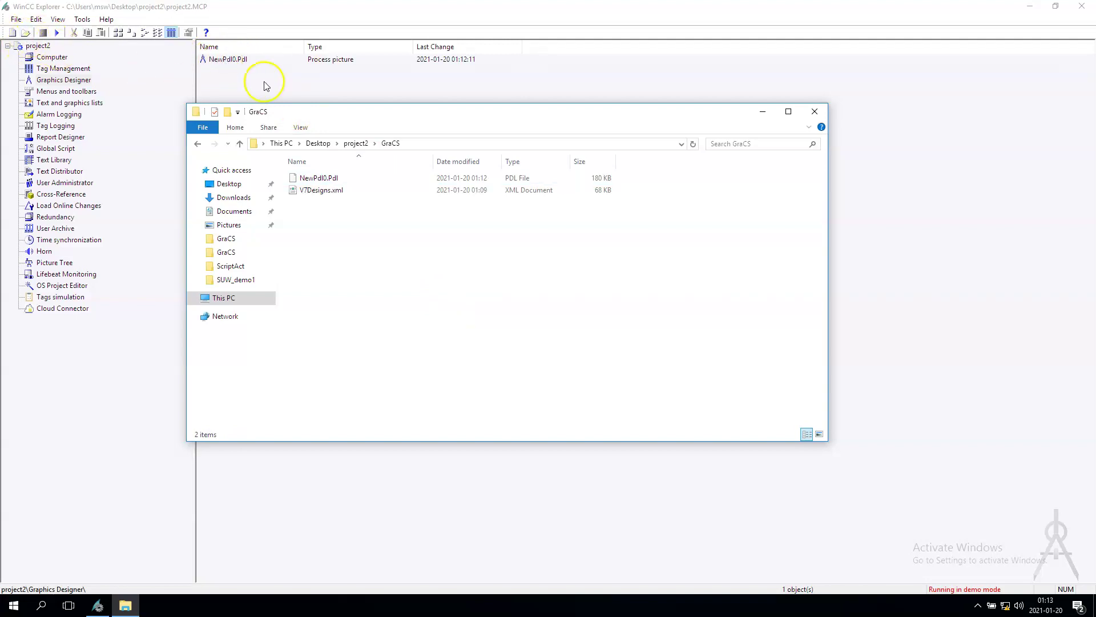
# Open project2's copied NewPdl0.Pdl, confirm its green background, and close Graphics Designer.
pyautogui.click(225, 66)
pyautogui.doubleClick(221, 60)
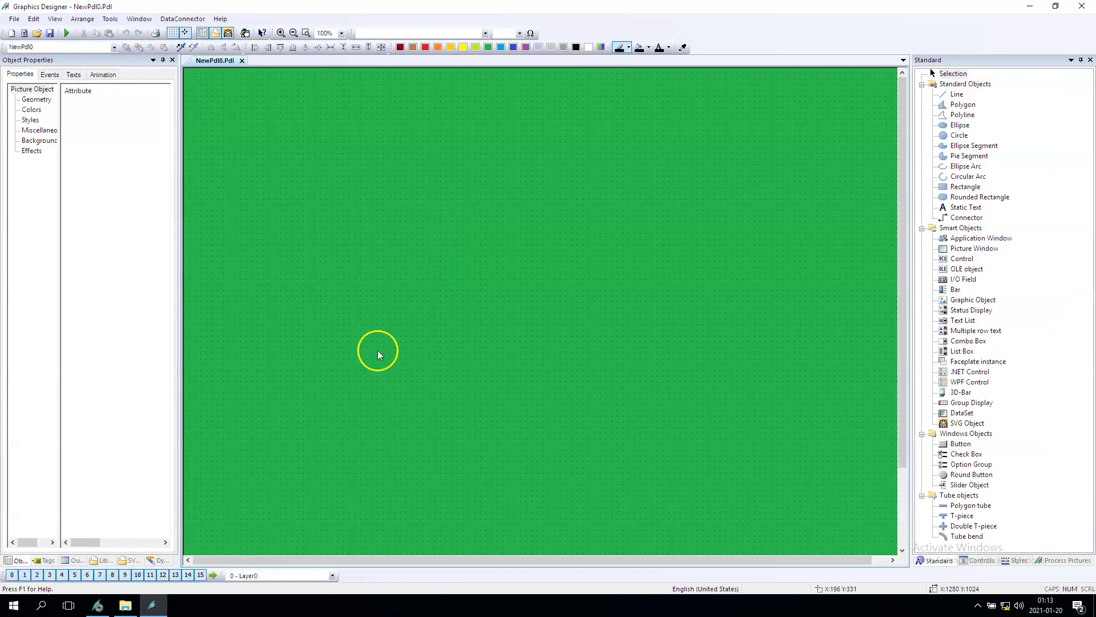
pyautogui.click(1086, 8)
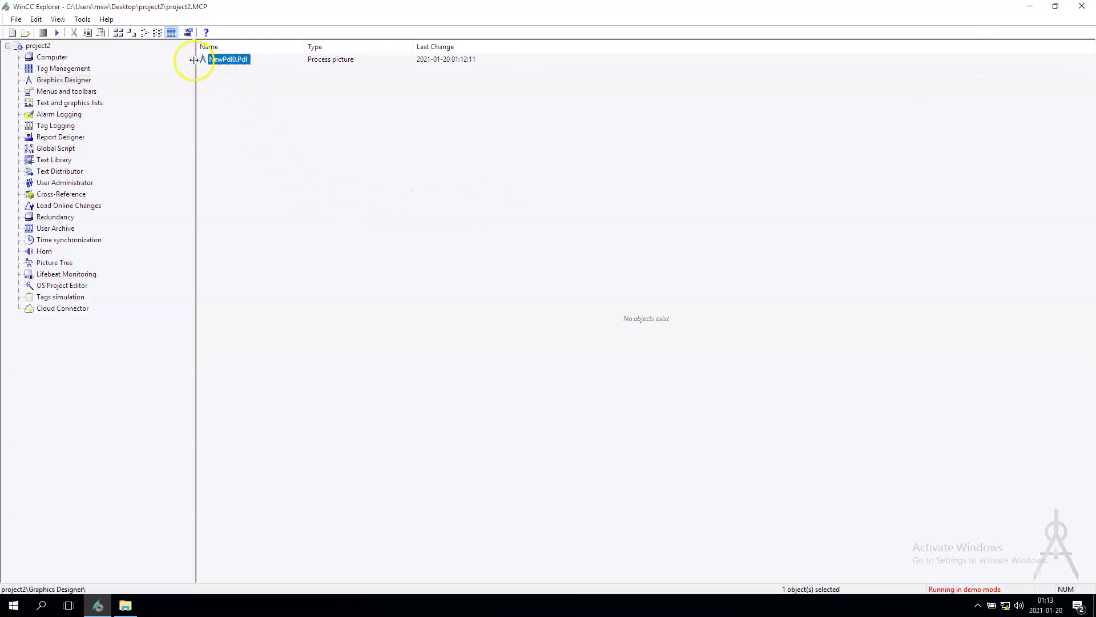
# Drag the tree-list splitter slightly left to widen the picture list.
pyautogui.moveTo(194, 59); pyautogui.dragTo(180, 61)
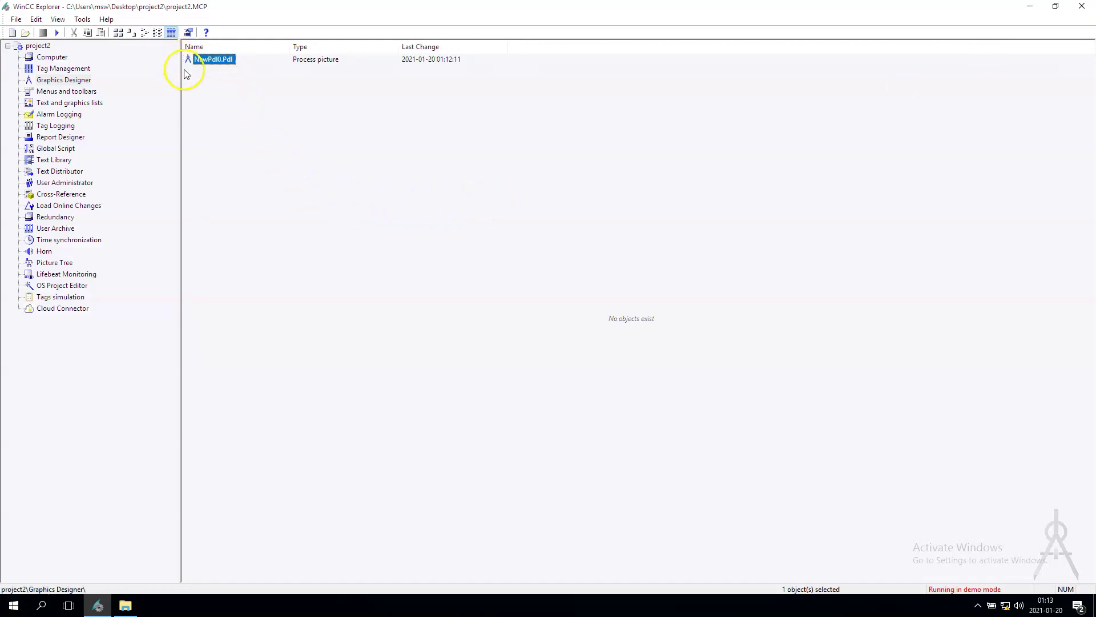